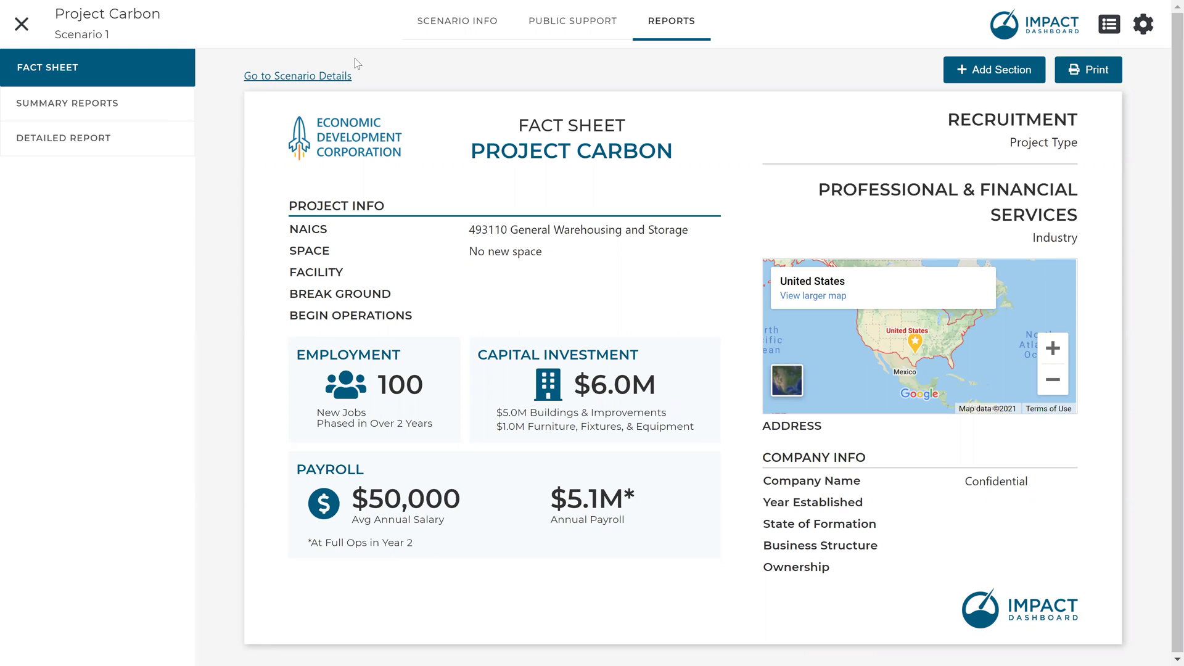
# Review the scenario info page and return to the project fact sheet.
pyautogui.click(441, 51)
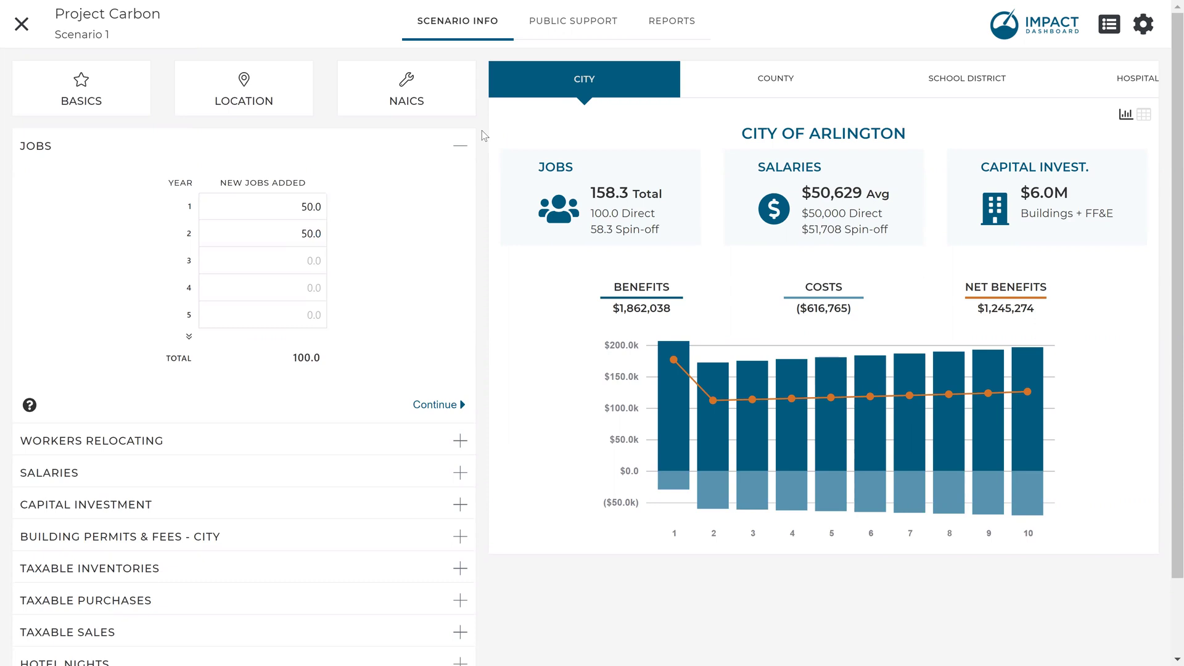
pyautogui.click(673, 31)
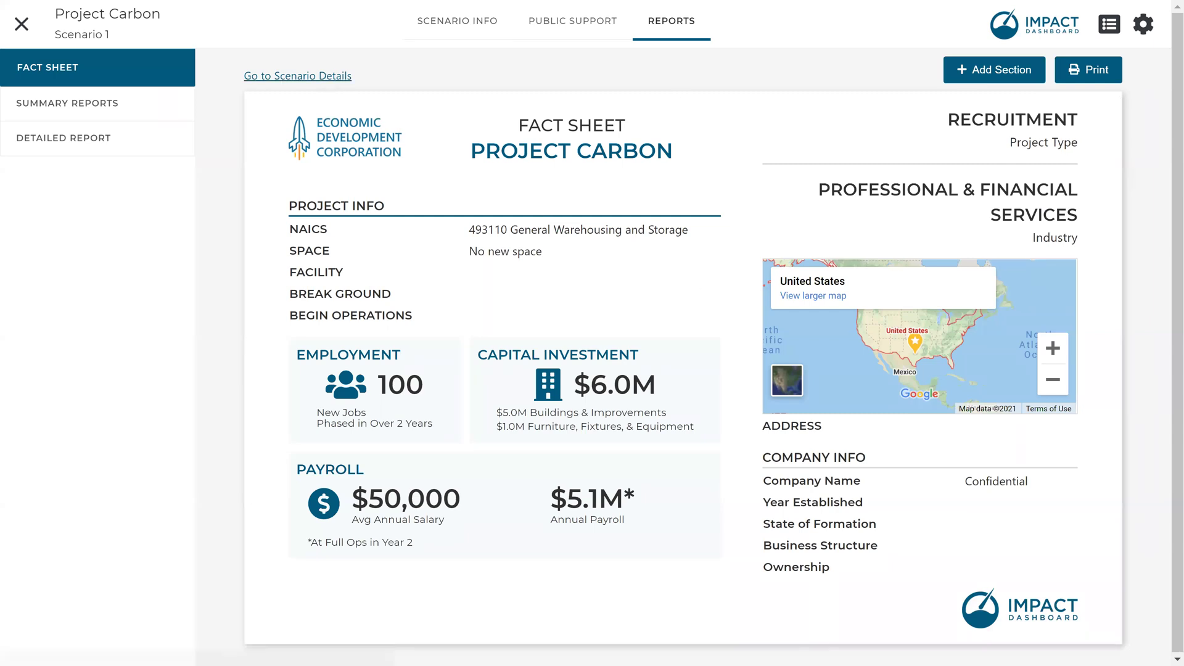
# In the scenario details, mark the project plans as land purchase and construction of a new building, and return to the fact sheet.
pyautogui.click(1108, 26)
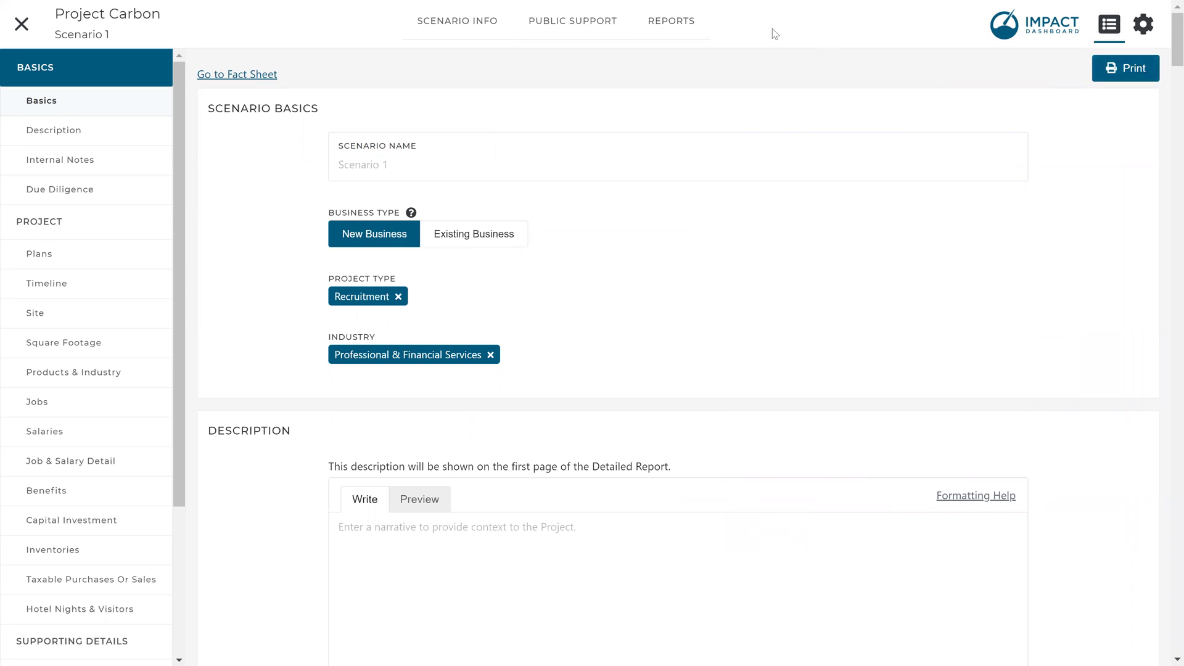
pyautogui.scroll(-3, 123, 238)
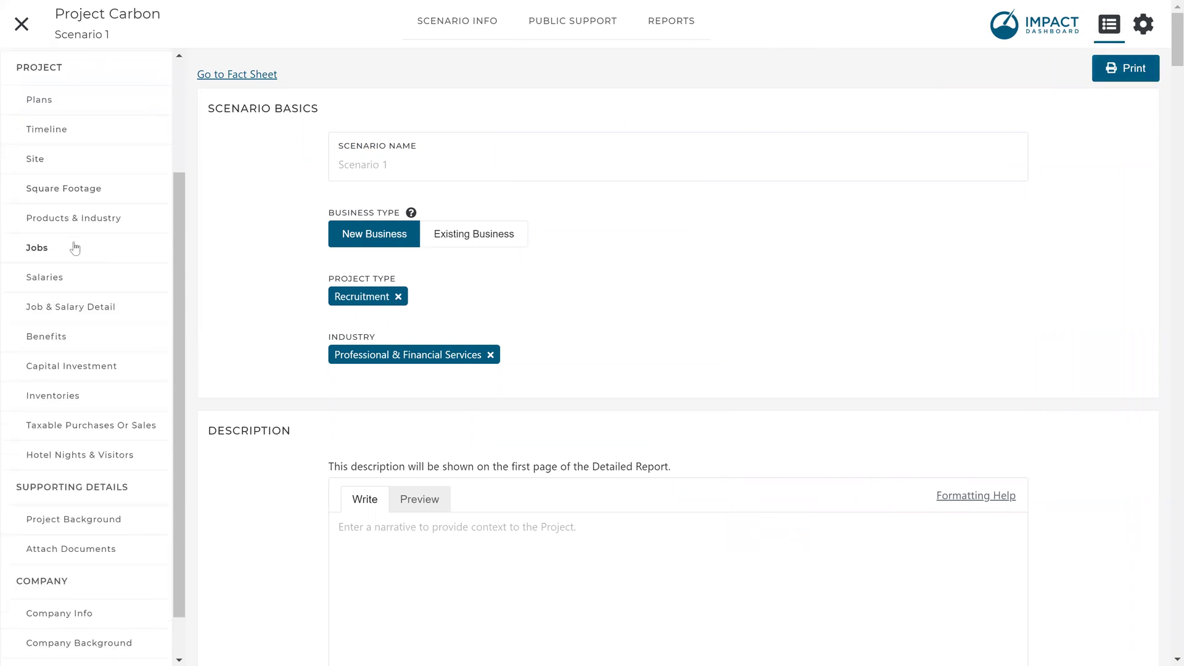
pyautogui.scroll(3, 59, 247)
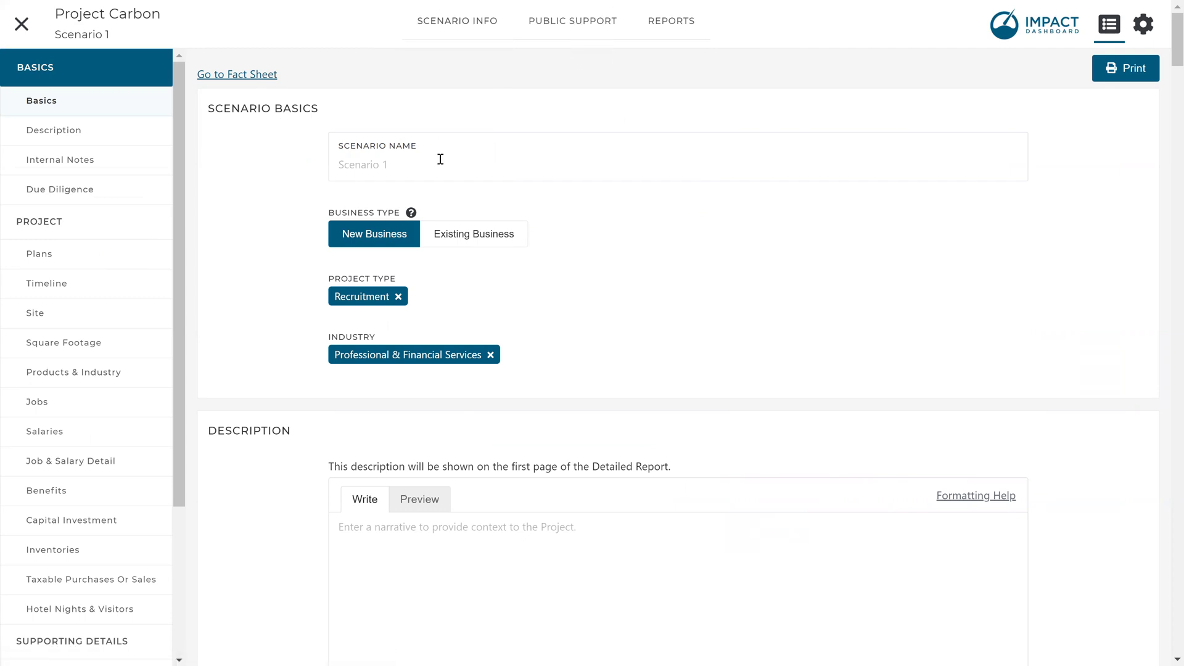
pyautogui.click(124, 266)
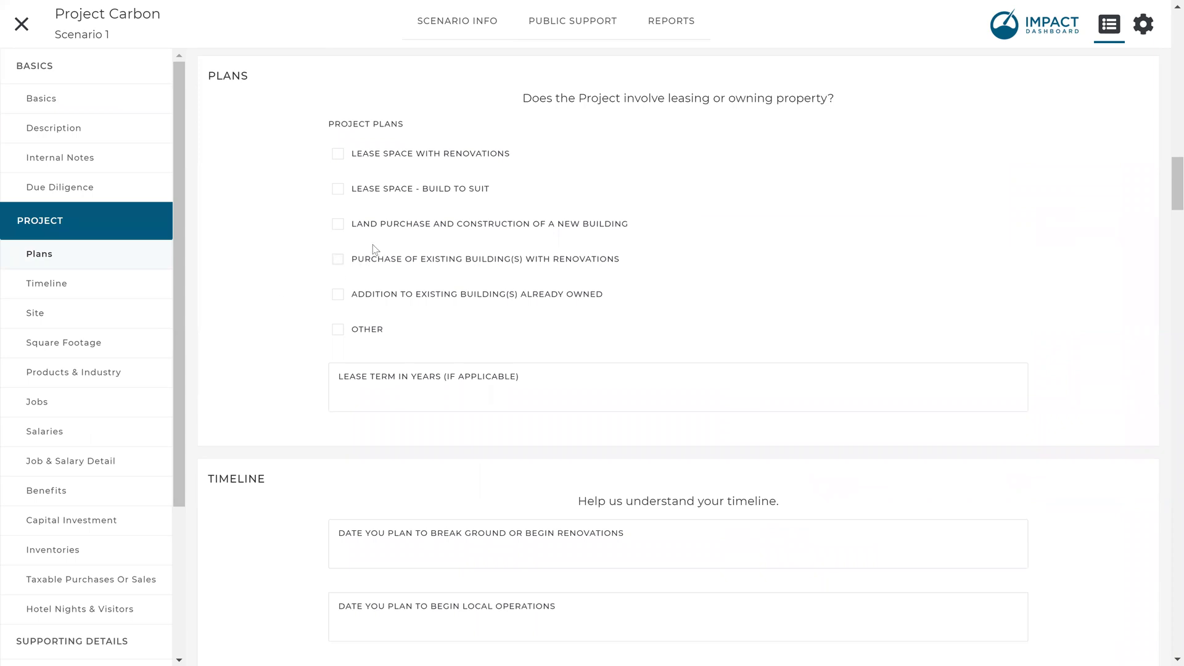
pyautogui.click(384, 230)
pyautogui.click(686, 33)
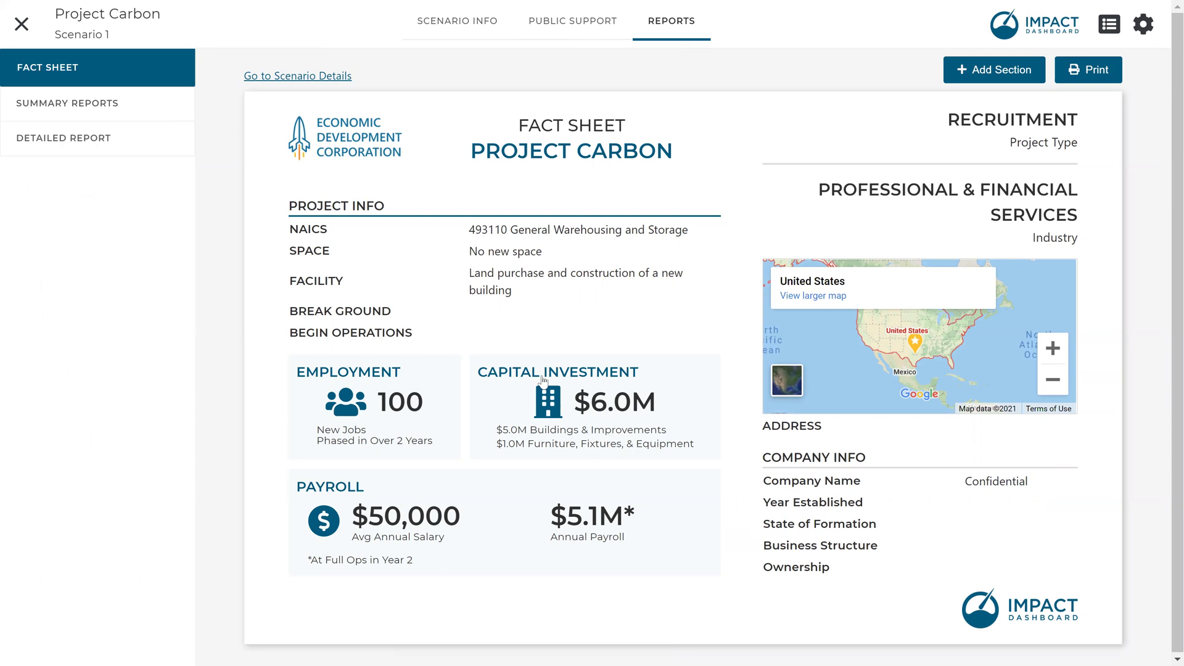
# Set the project's warehouse square footage to 100,000 from the fact sheet's space entry.
pyautogui.click(507, 254)
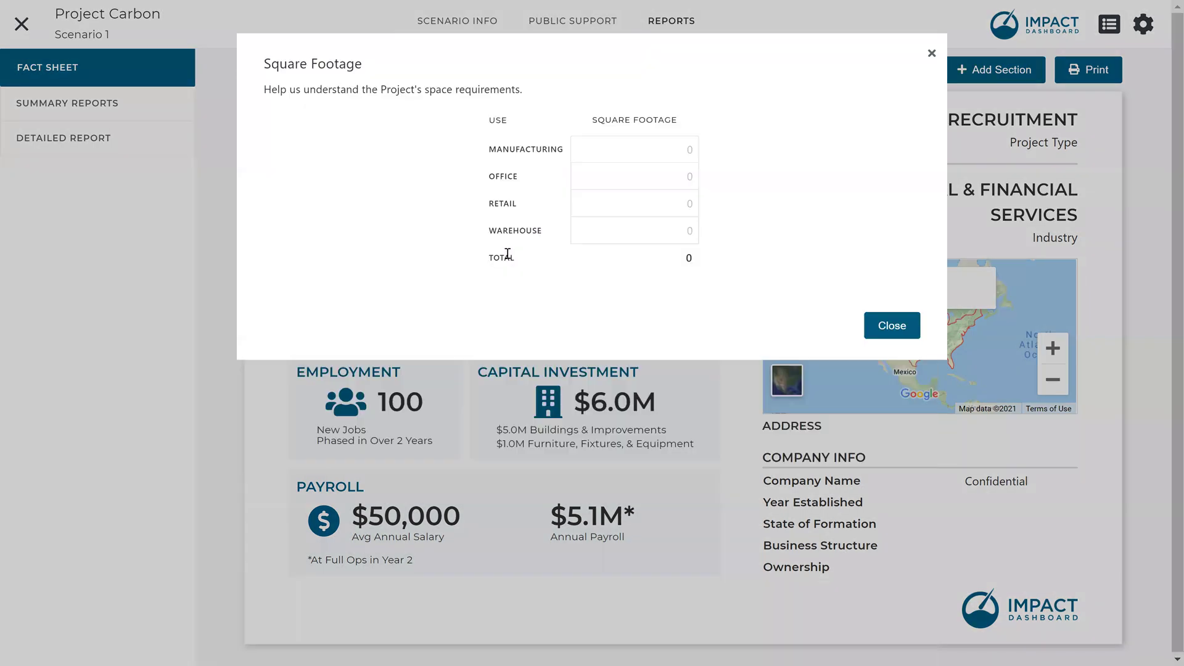
pyautogui.click(654, 231)
pyautogui.write('100000')
pyautogui.click(758, 225)
pyautogui.click(884, 322)
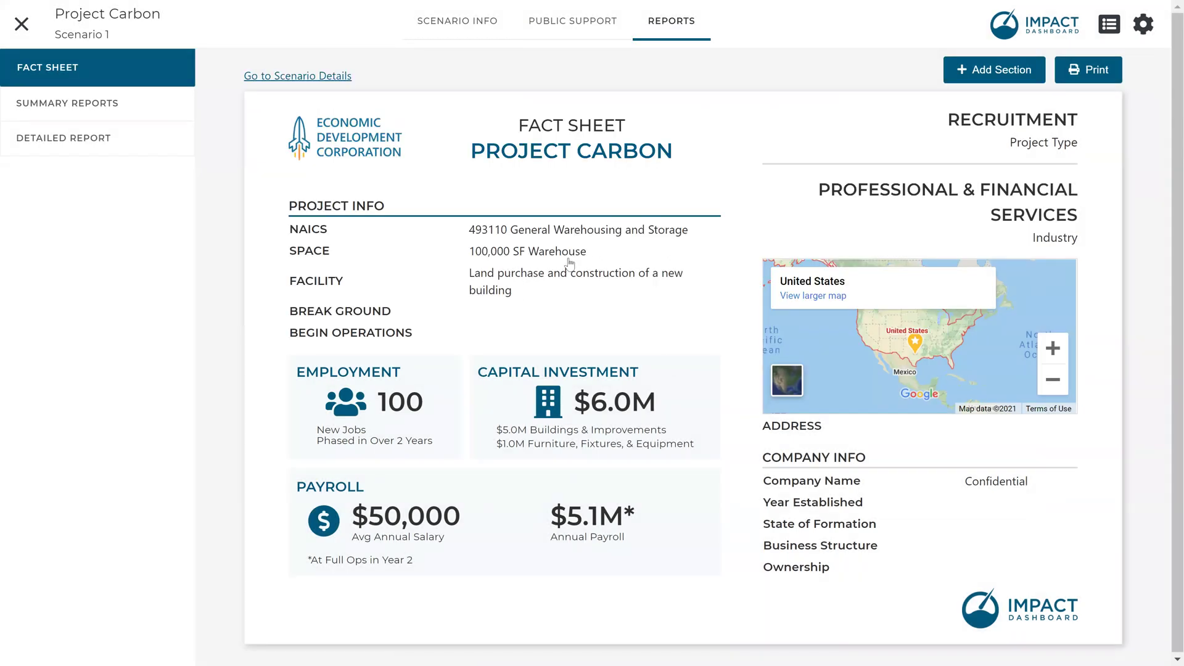
# View the timeline and company background forms from the fact sheet and close each without entering anything.
pyautogui.click(361, 318)
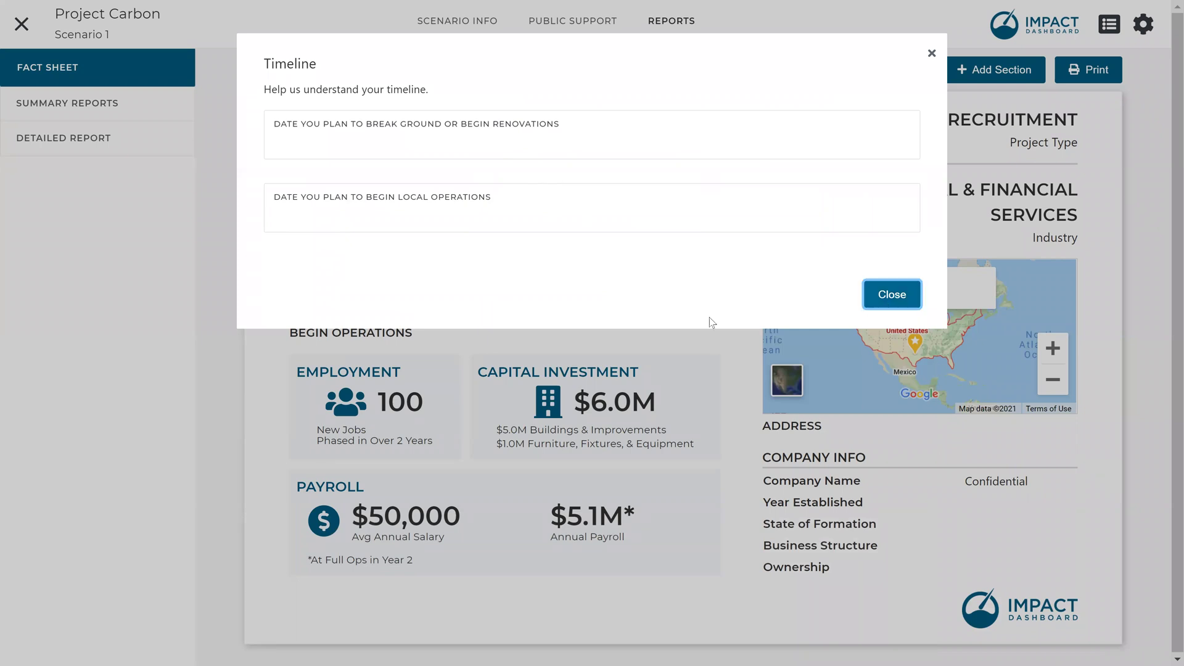
pyautogui.click(889, 295)
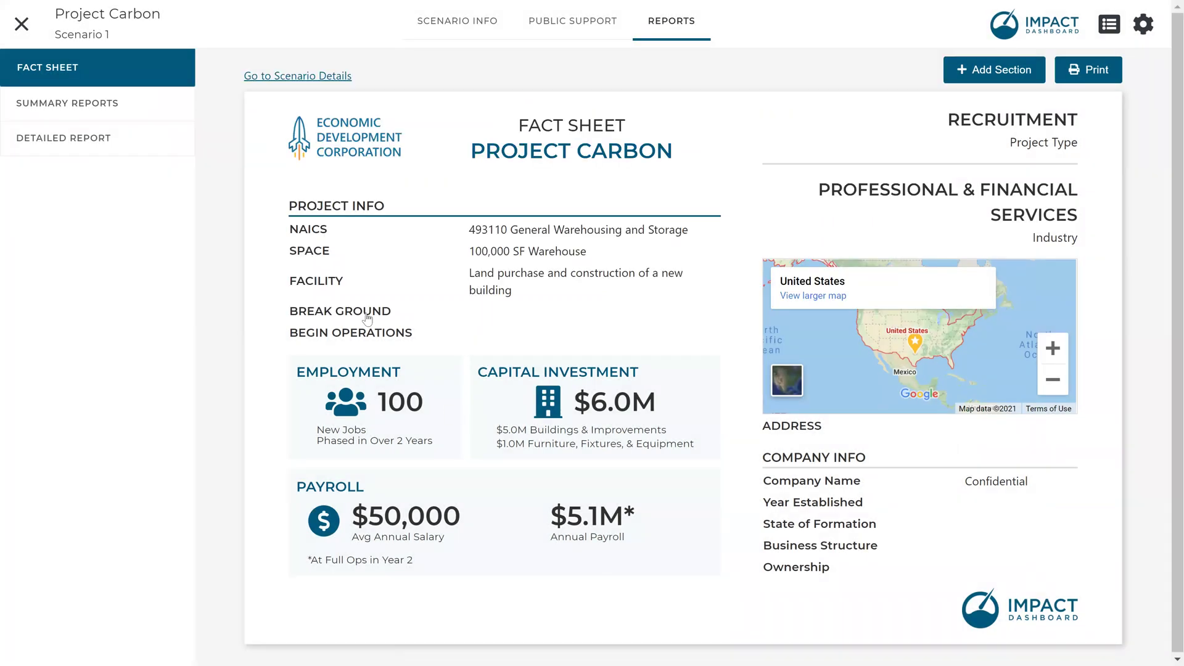
pyautogui.click(822, 531)
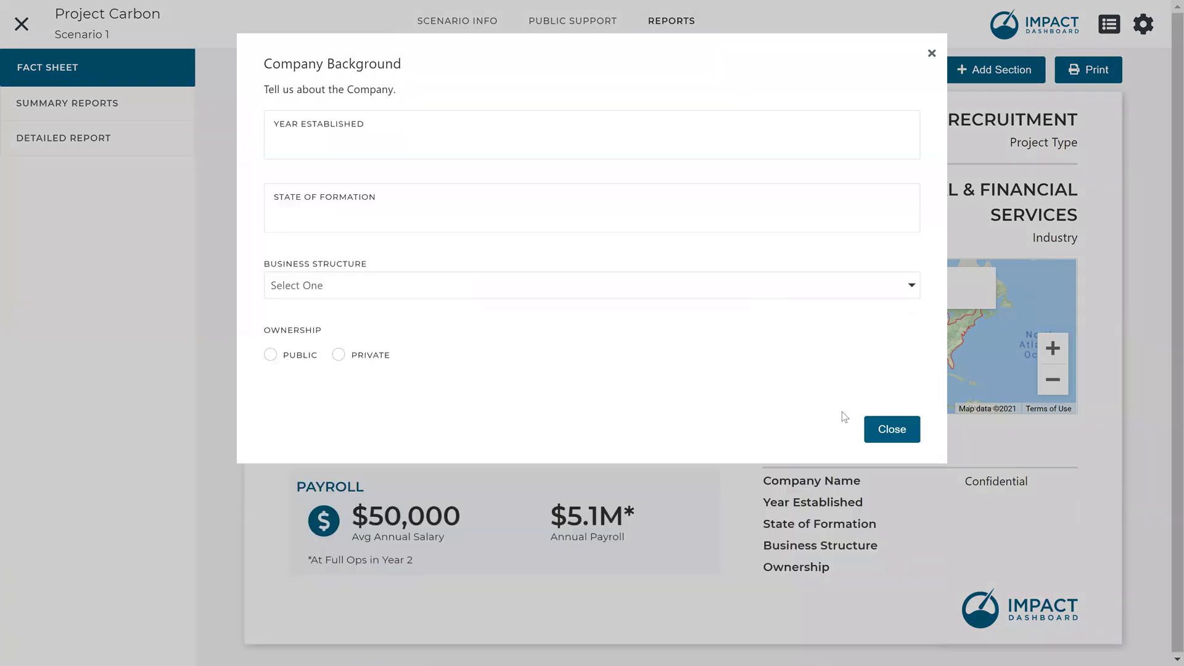
pyautogui.click(880, 439)
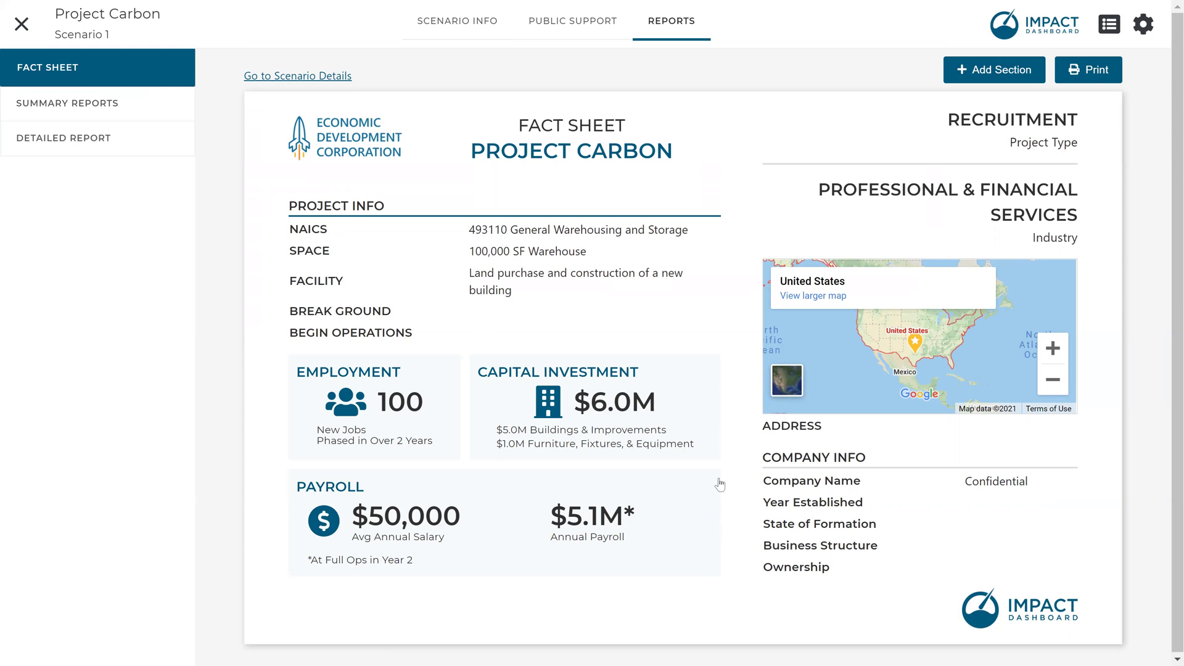
# Add a description: a national retailer seeks a fulfillment center in our city with 100k sf warehouse space, 100 new jobs and $50,000 average yearly pay.
pyautogui.click(975, 75)
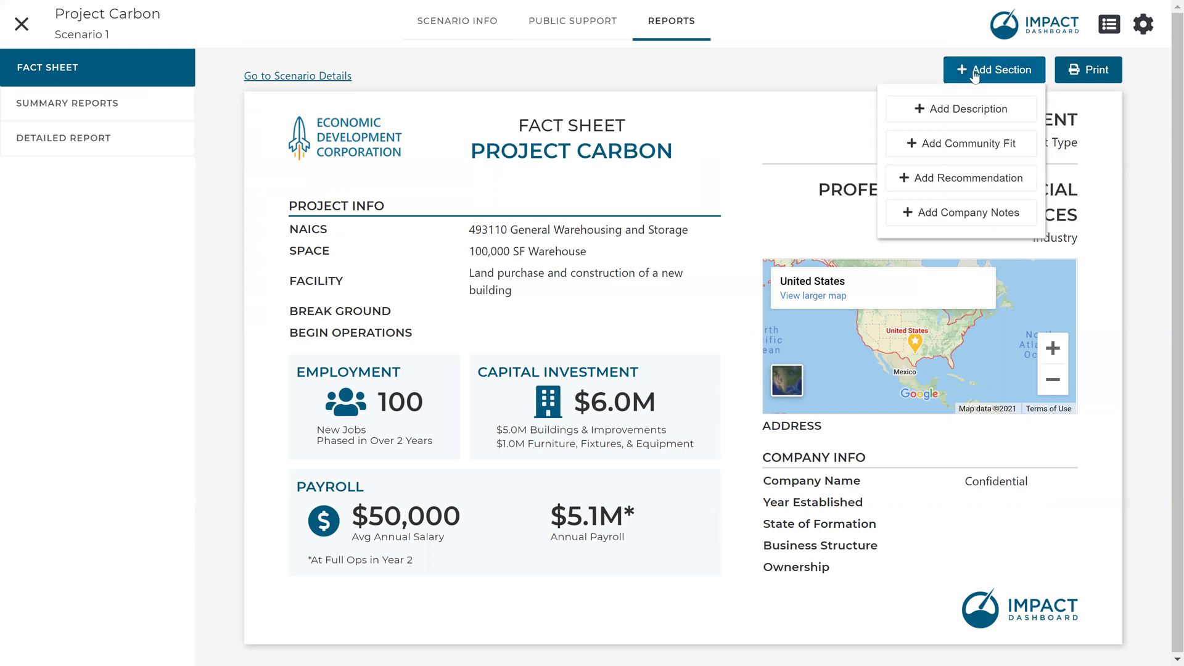
pyautogui.click(948, 114)
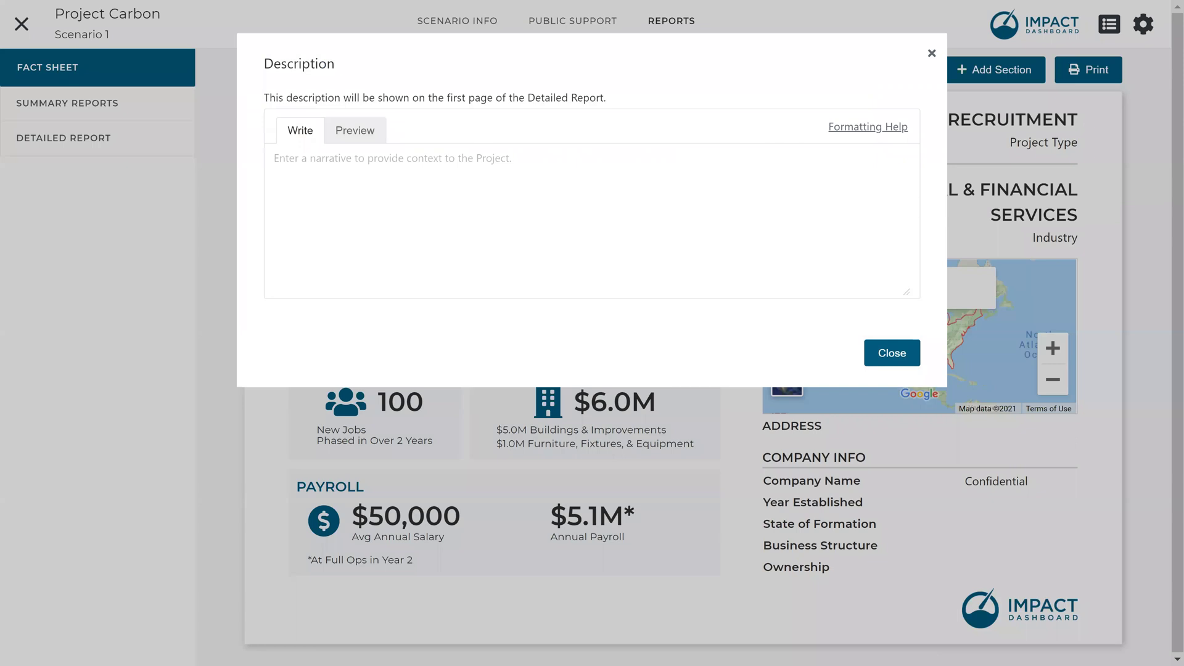
pyautogui.click(576, 251)
pyautogui.write('A national retailer is seeking to locate a fulfillment center in our city. The project will involve 100k sf of warehouse space and create 100 new jobs. Workers will be paid $50,000 per year on average.')
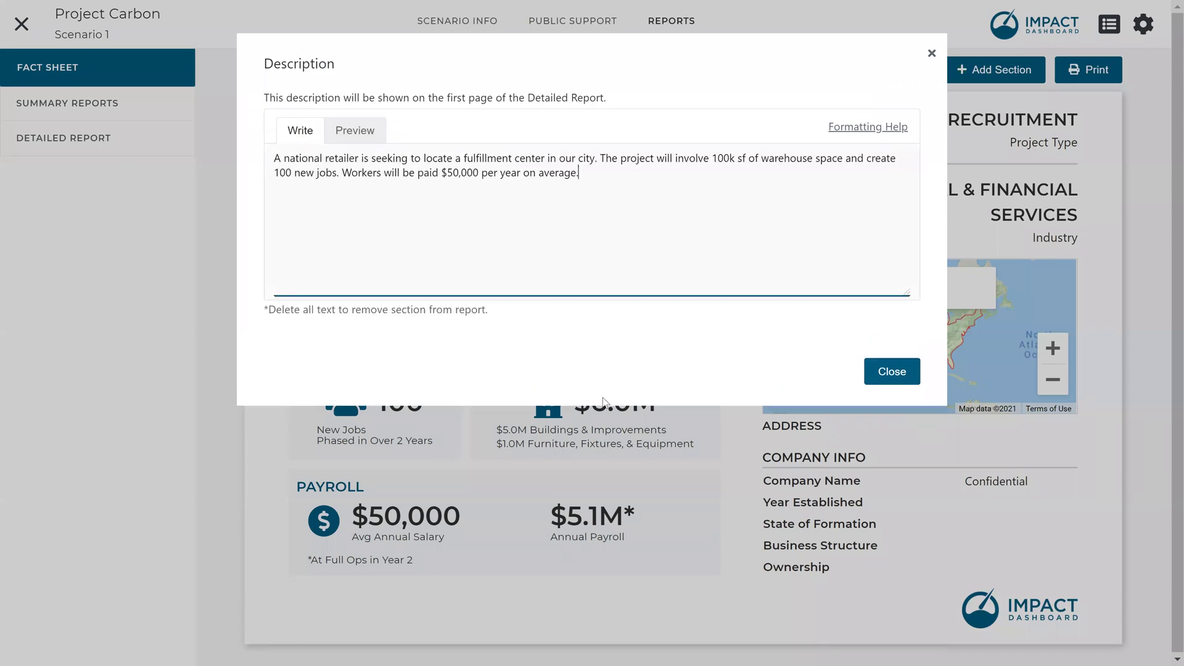
pyautogui.click(892, 371)
pyautogui.scroll(-2, 347, 544)
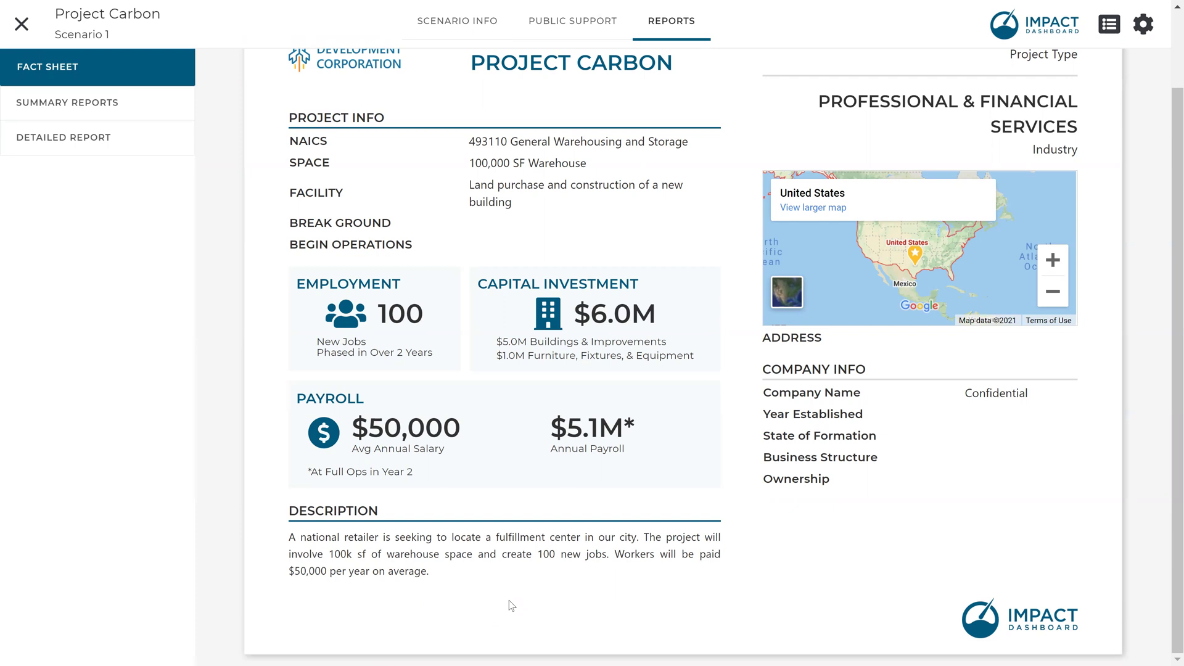
# Reopen the fact sheet's description text for review and close it unchanged.
pyautogui.click(605, 540)
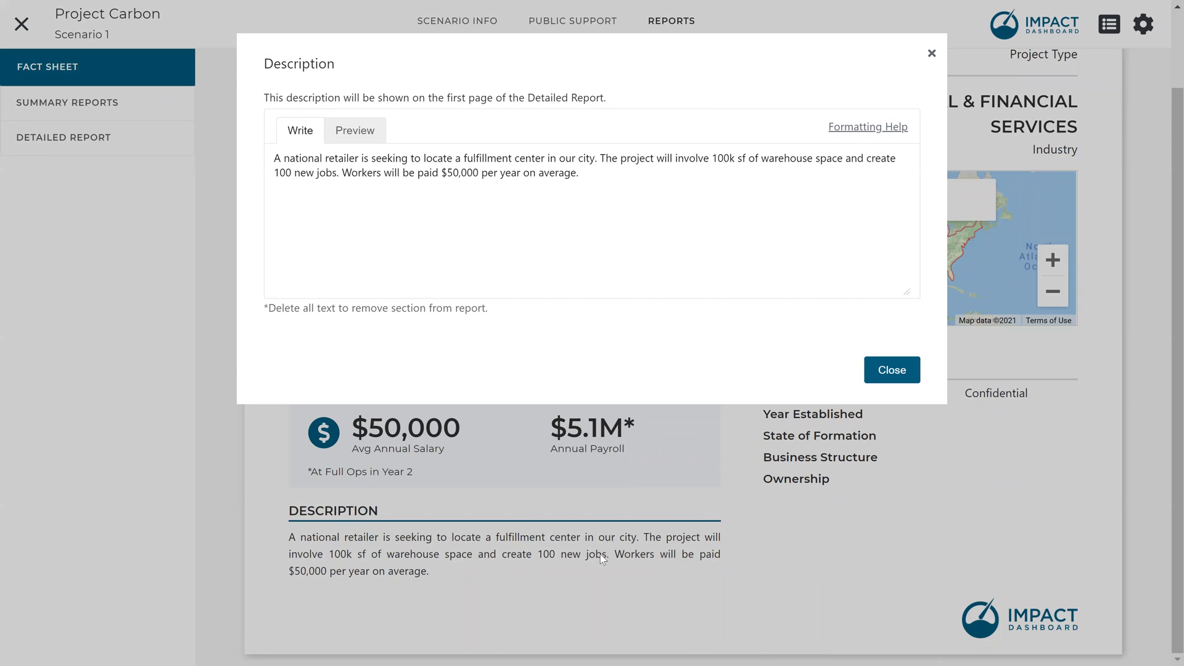
pyautogui.click(888, 371)
# Add a recommendation section to the fact sheet and rename it "Hiring Schedule".
pyautogui.scroll(3, 927, 330)
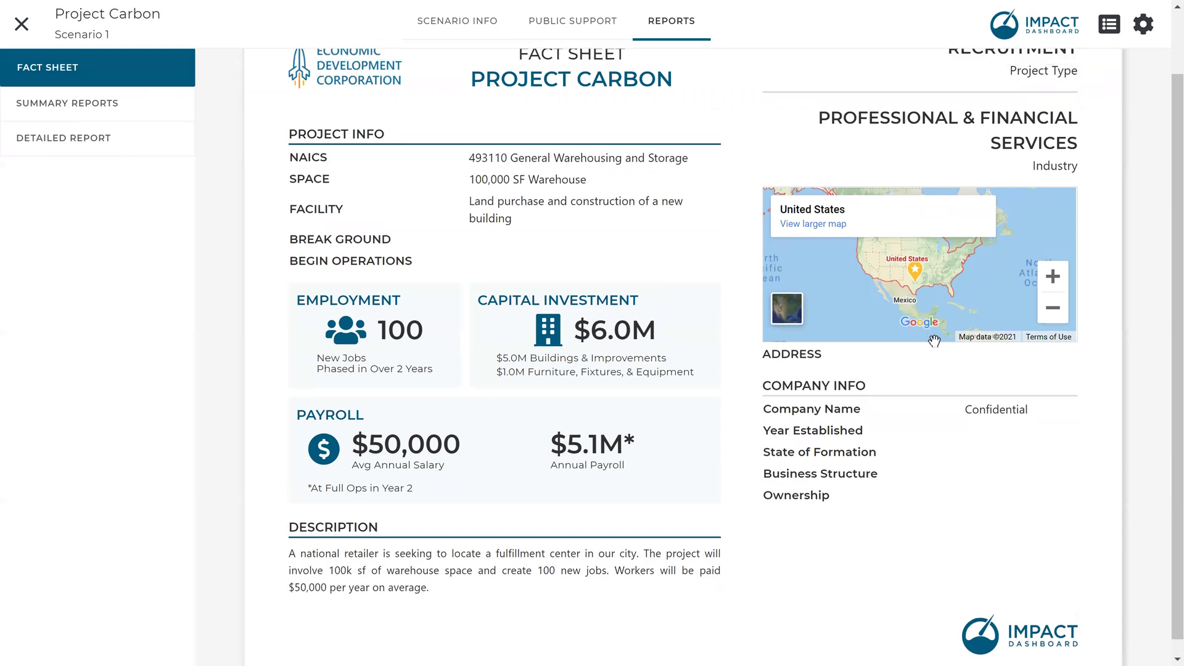
pyautogui.click(959, 73)
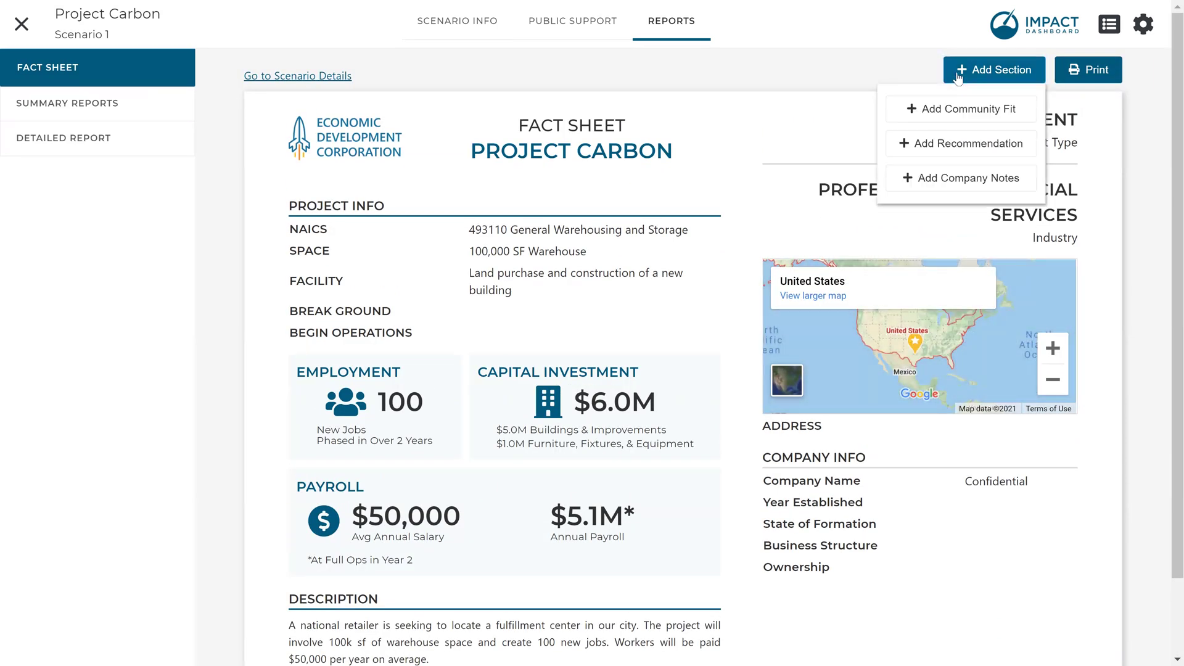
pyautogui.click(913, 146)
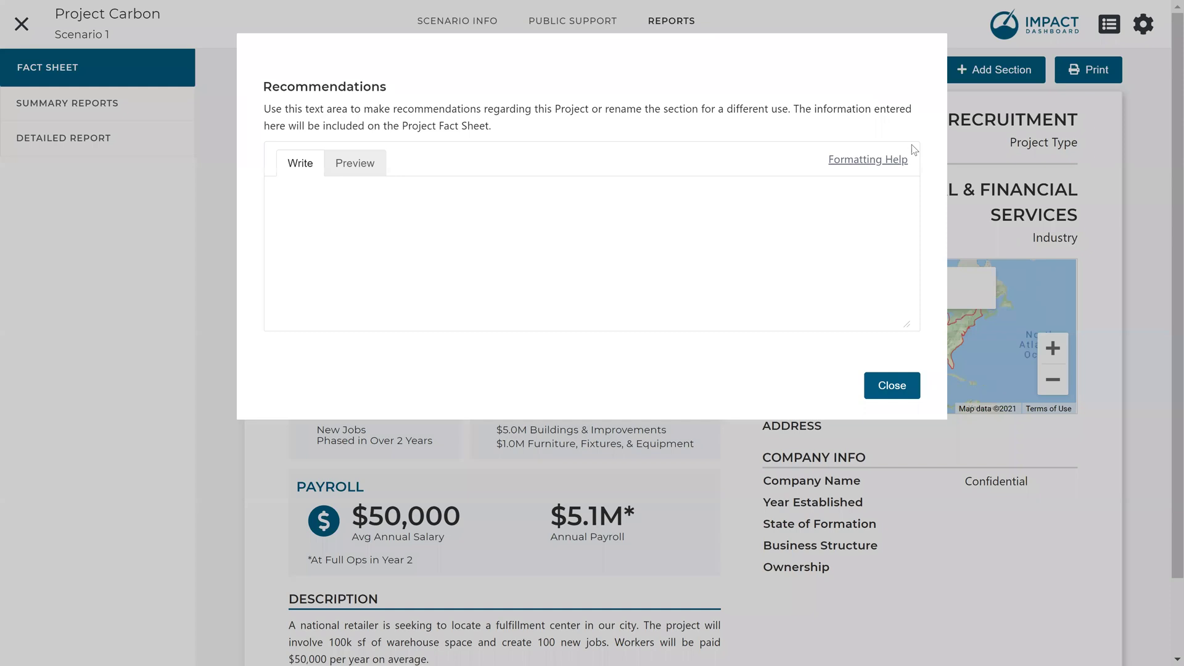
pyautogui.doubleClick(317, 87)
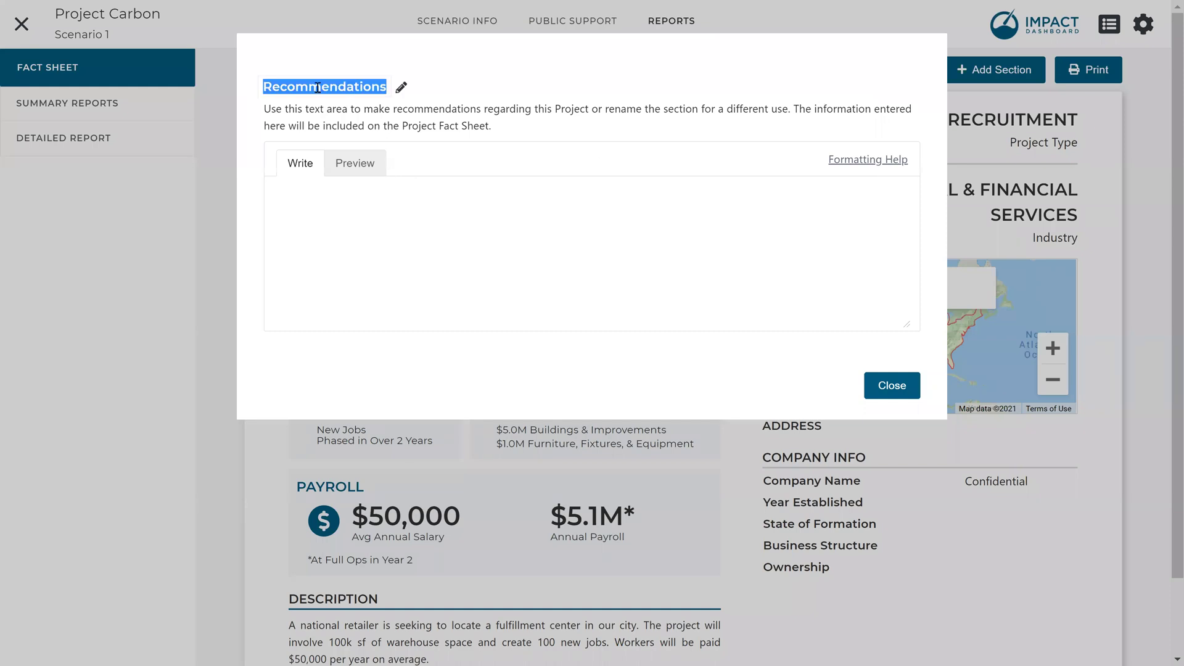
pyautogui.write('Hi')
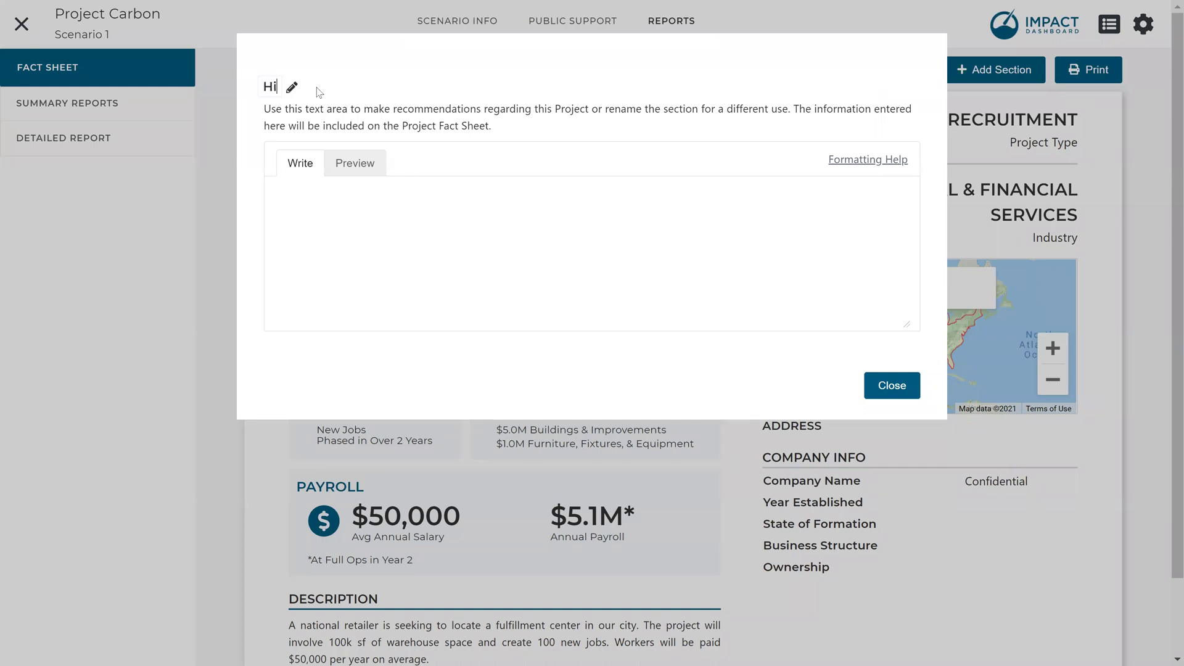
pyautogui.write('ring Schedule')
# Enter "The company plans to hire 50 workers in Year 1 and 50 in Year 2." as the Hiring Schedule text and return to the fact sheet.
pyautogui.click(572, 257)
pyautogui.write('T')
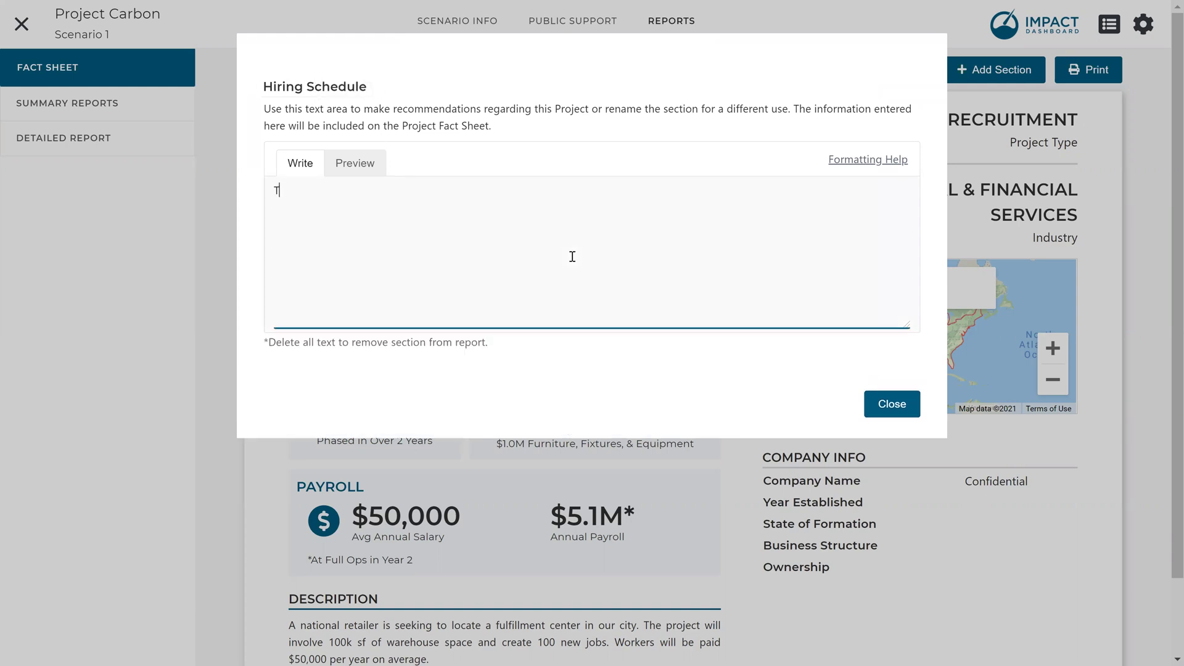
pyautogui.write('he company plans to hire 50 workers in Year 1 and 50 inY')
pyautogui.press('BackSpace')
pyautogui.write('Year 2')
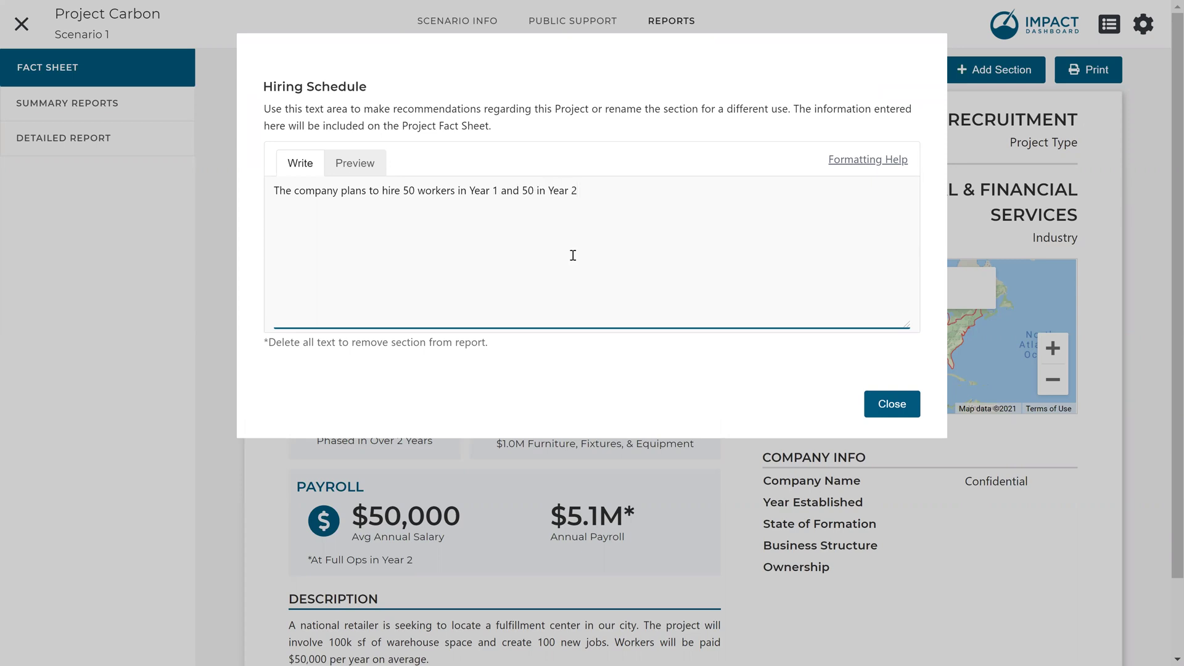
pyautogui.write('.')
pyautogui.scroll(-3, 839, 398)
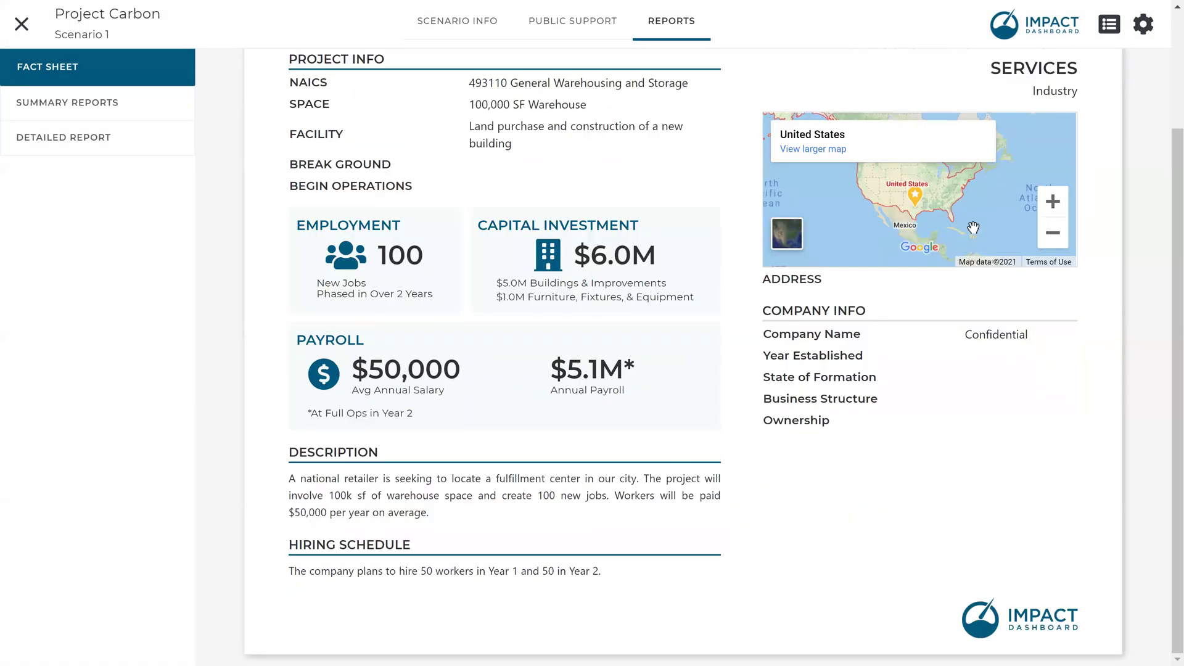
# Add a company notes section to the fact sheet with the text "custom text".
pyautogui.scroll(3, 987, 222)
pyautogui.click(978, 72)
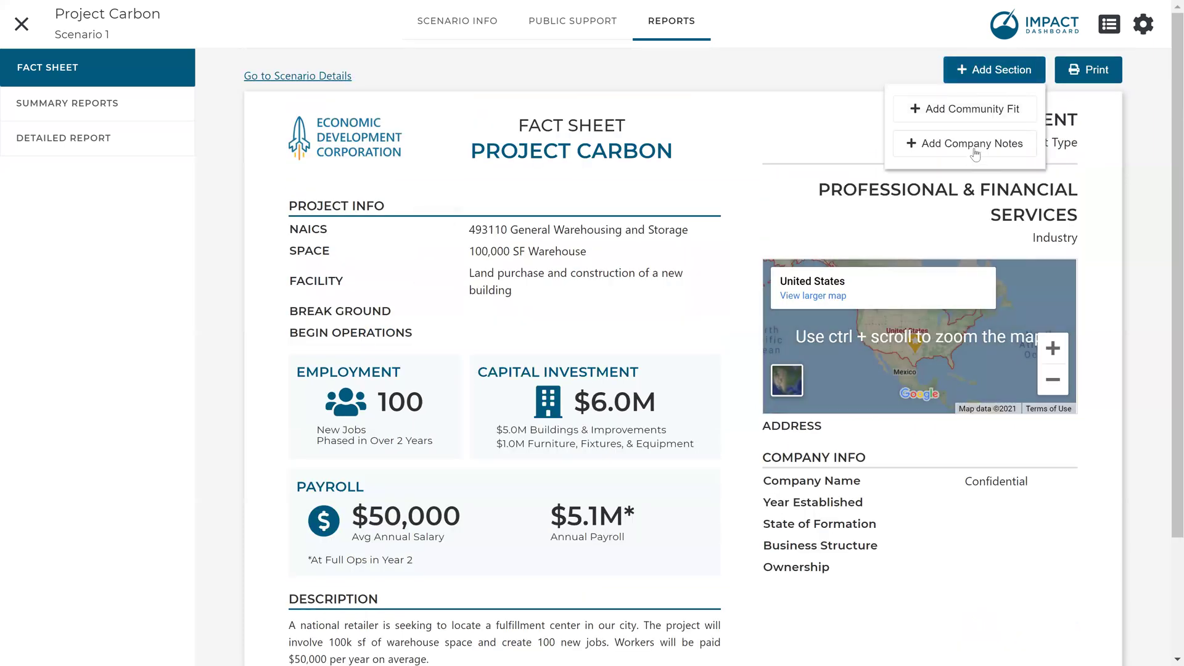
pyautogui.click(975, 147)
pyautogui.click(457, 220)
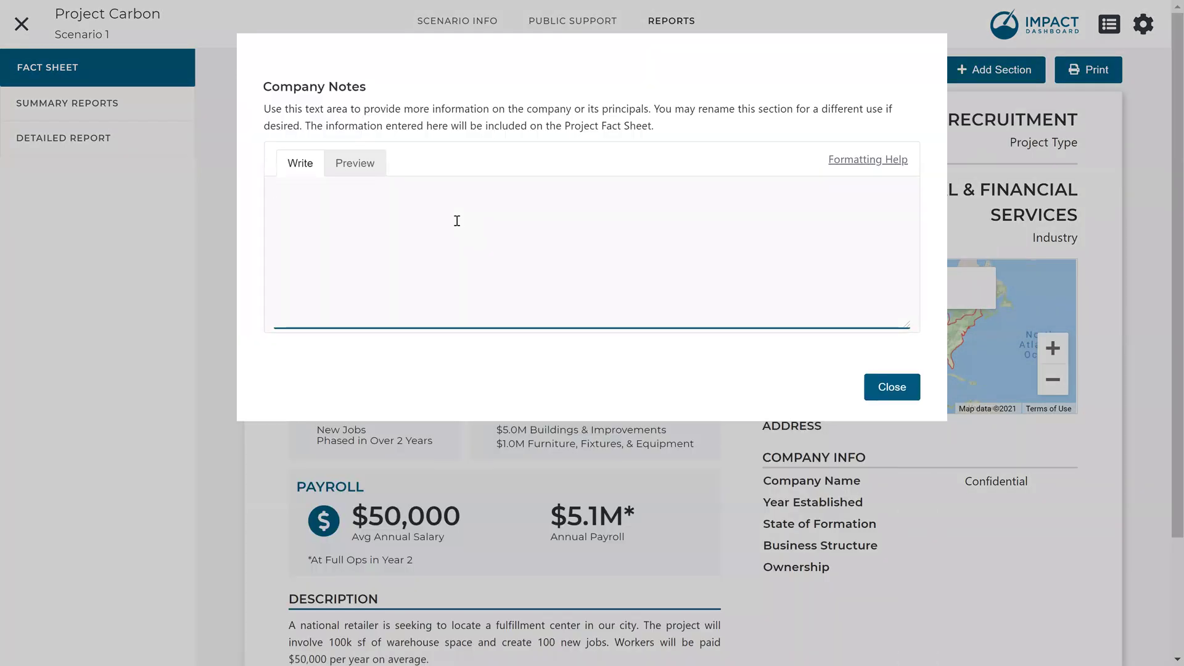
pyautogui.write('custom te')
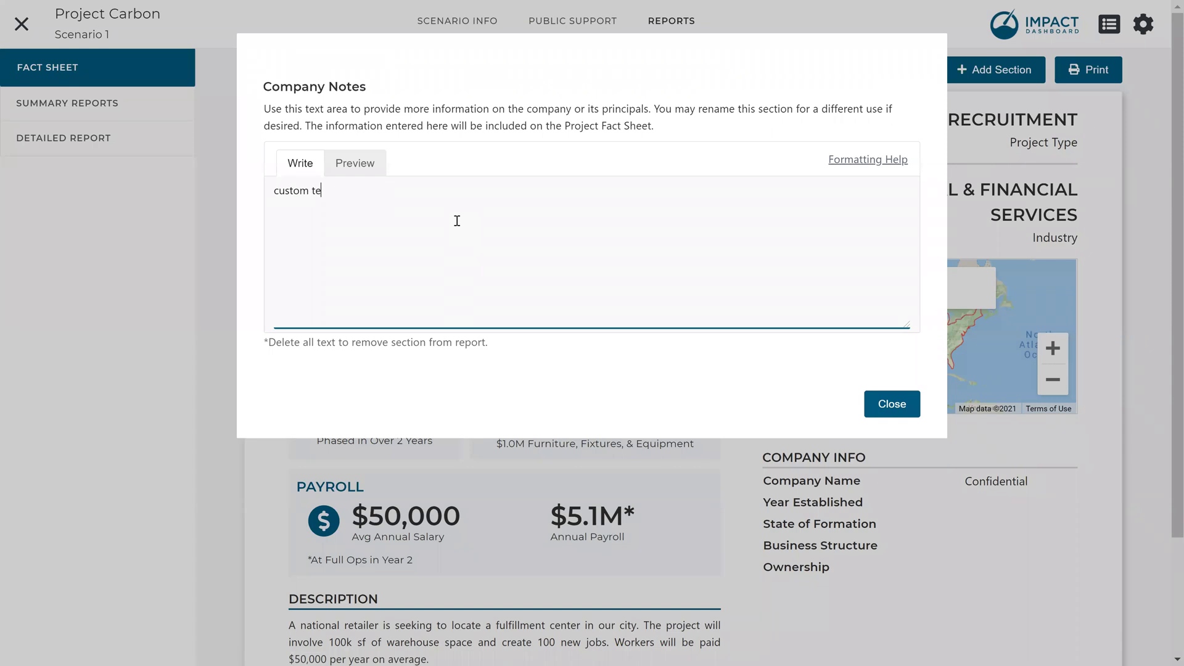
pyautogui.click(892, 404)
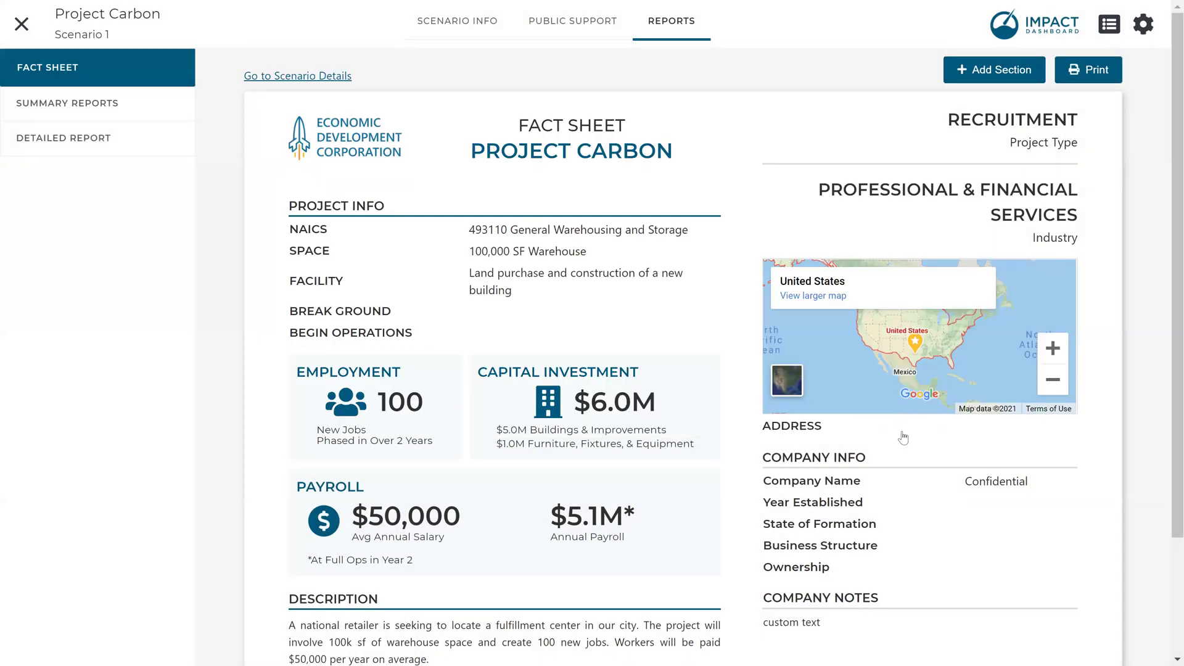
# Remove the Hiring Schedule section from the fact sheet by deleting all of its text.
pyautogui.scroll(-3, 876, 345)
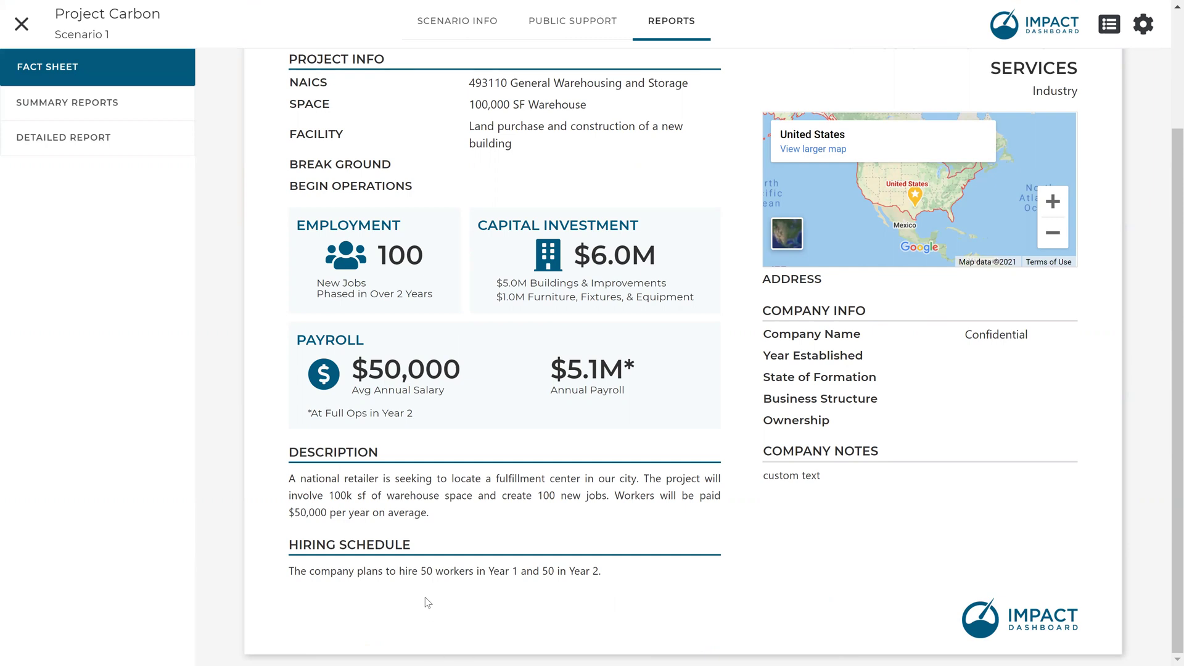
pyautogui.click(417, 578)
pyautogui.tripleClick(427, 276)
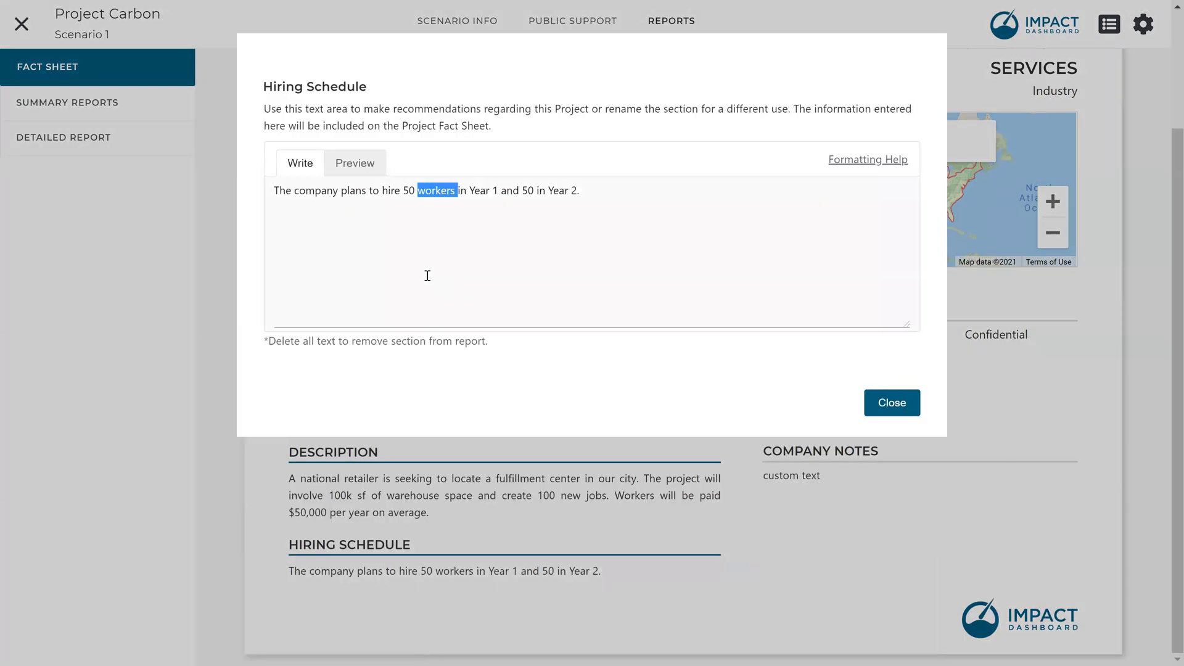
pyautogui.press('BackSpace')
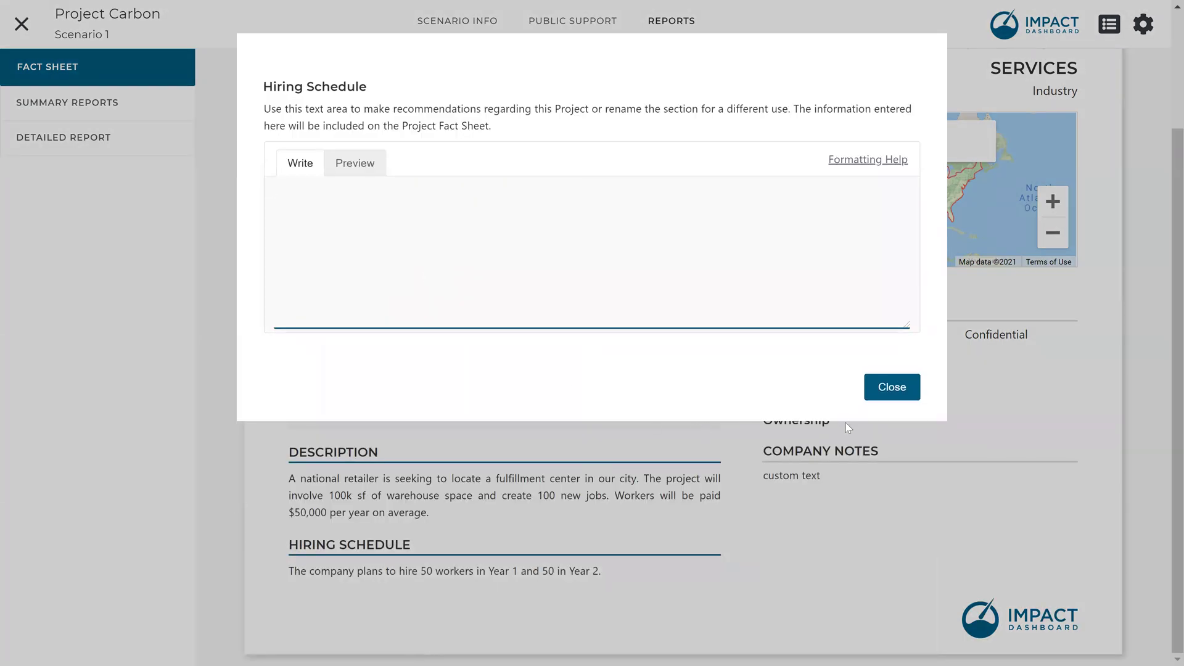
pyautogui.click(892, 387)
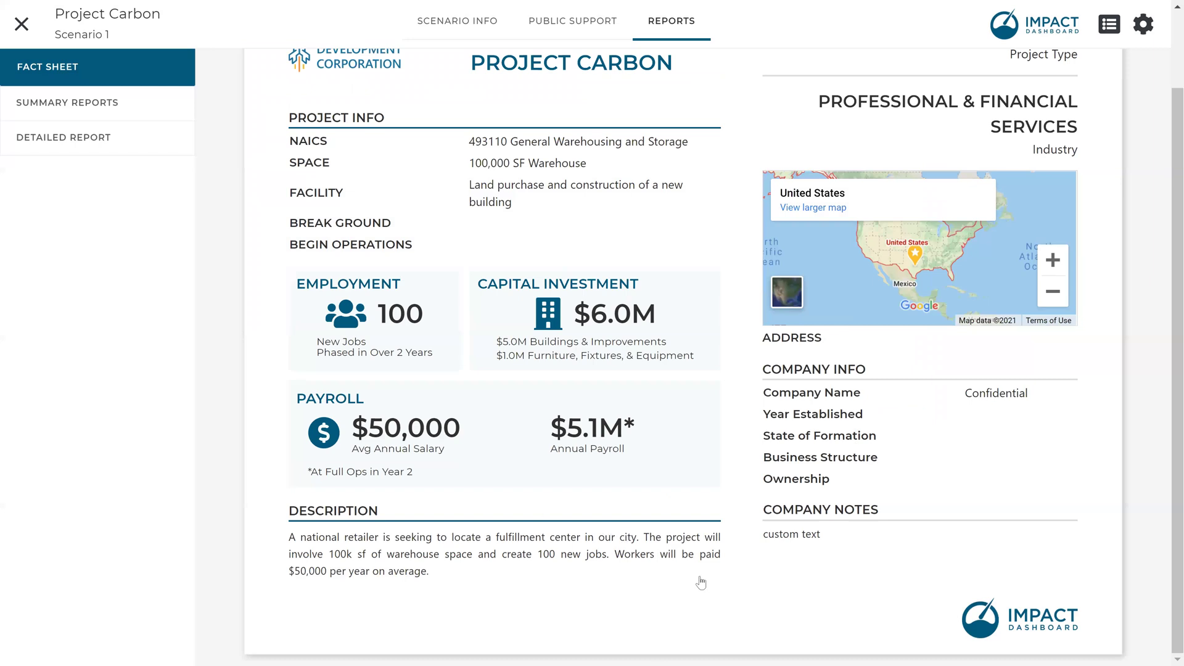
pyautogui.scroll(2, 701, 583)
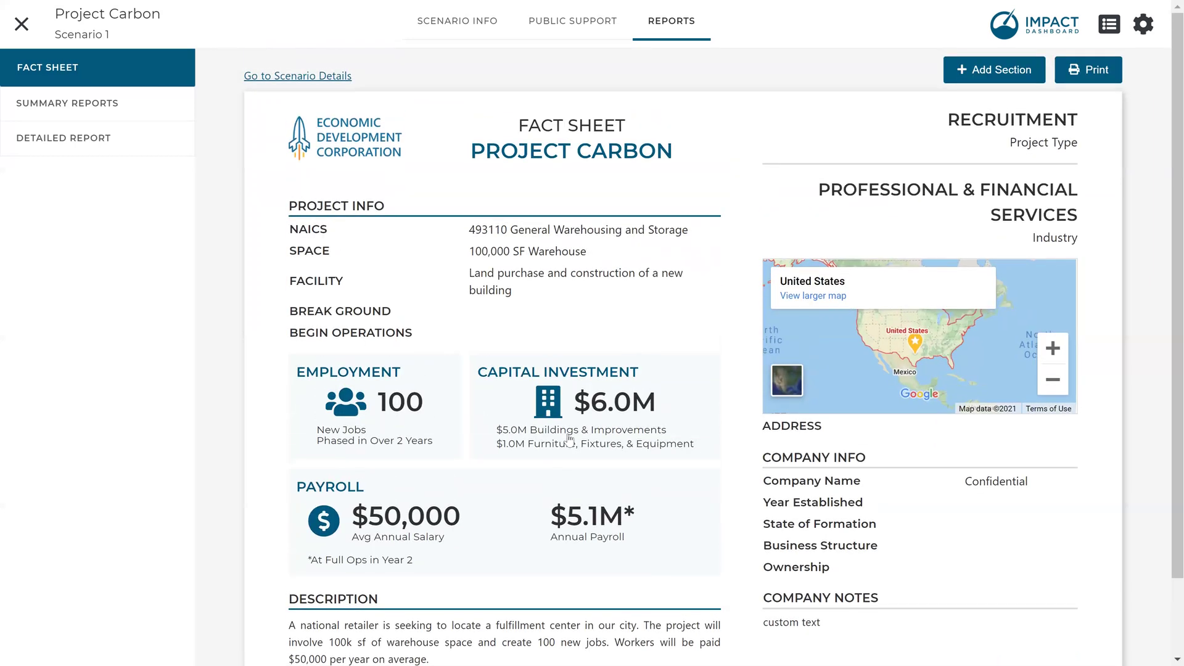